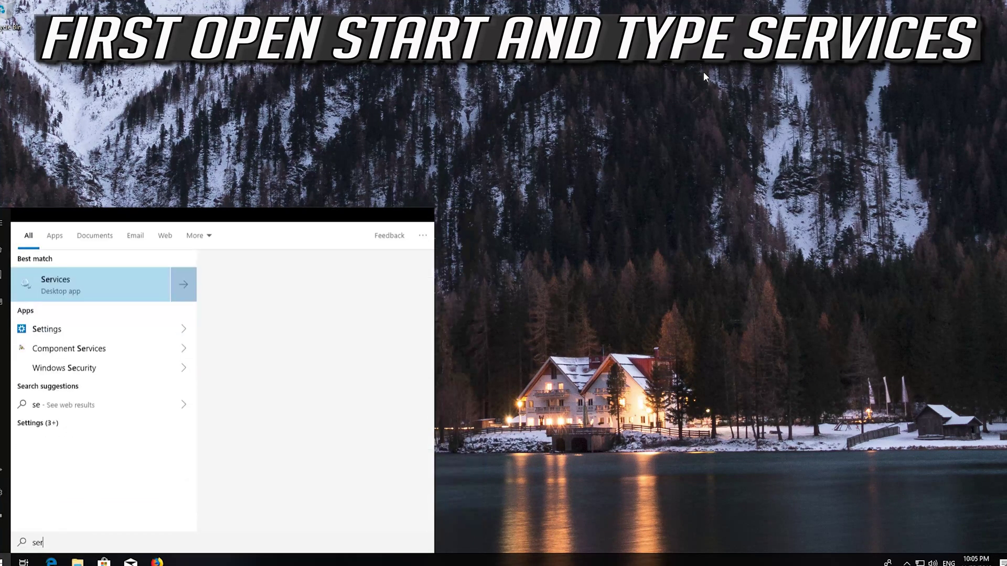
- Launch the Services desktop app from a Start menu search for 'services'
text(es)
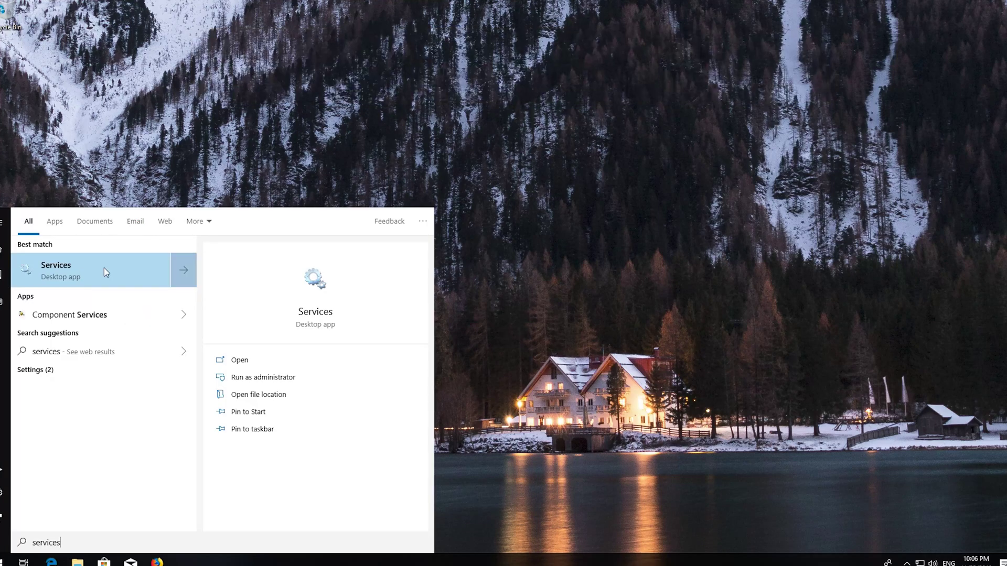
click(104, 271)
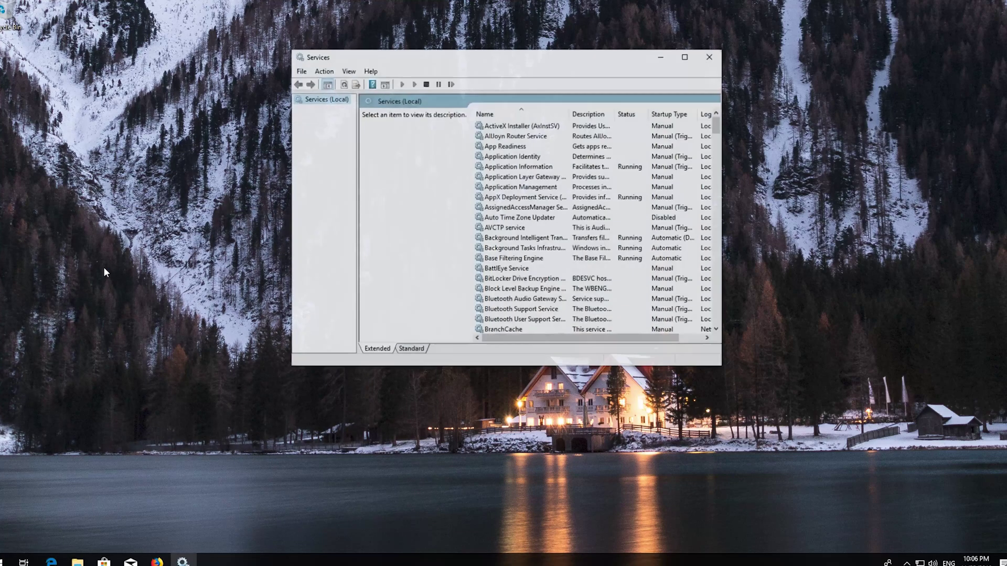
- Find the Windows Update service in the services list and bring up its context menu
click(502, 226)
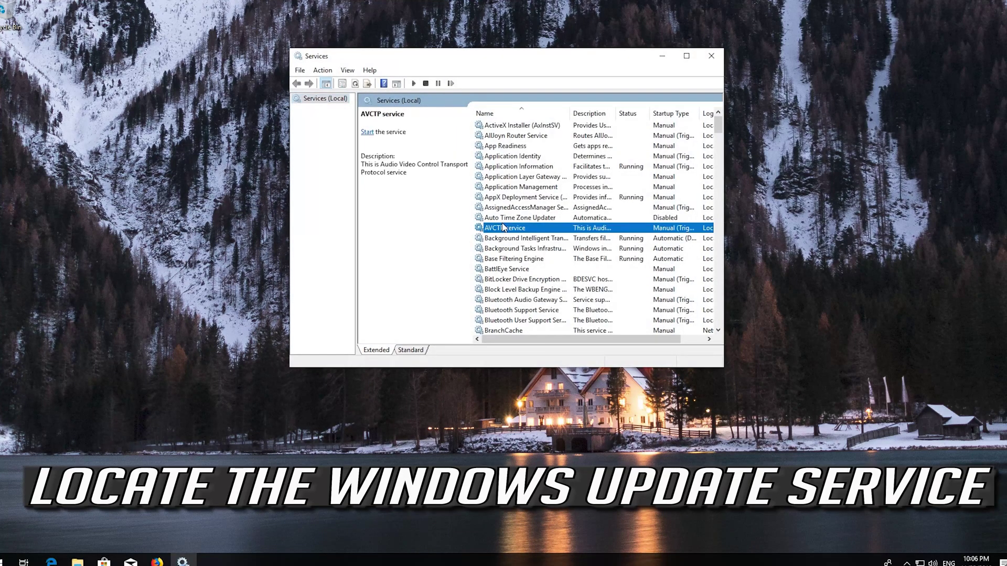
scroll(503, 227, down, 9)
scroll(502, 227, down, 20)
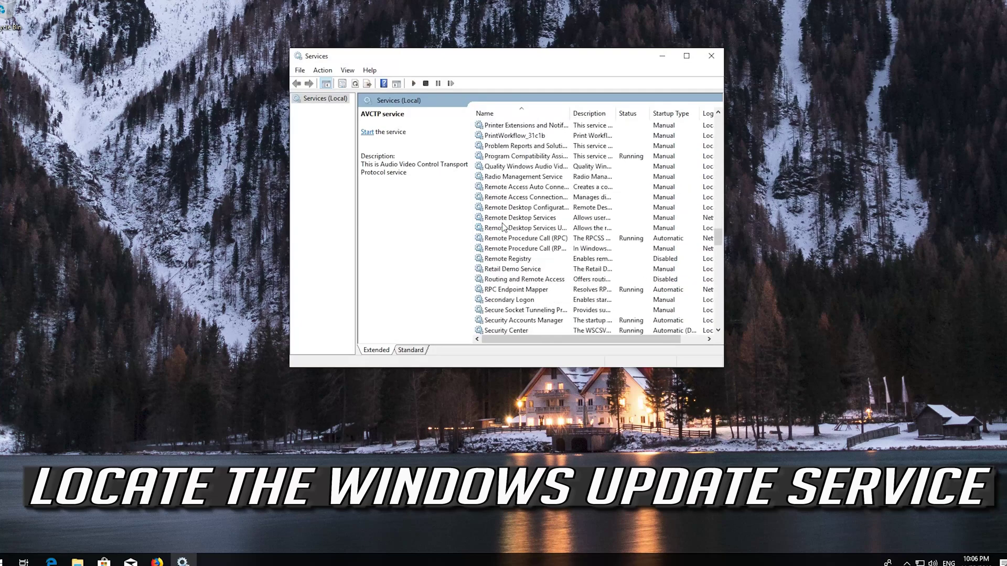
scroll(502, 227, down, 12)
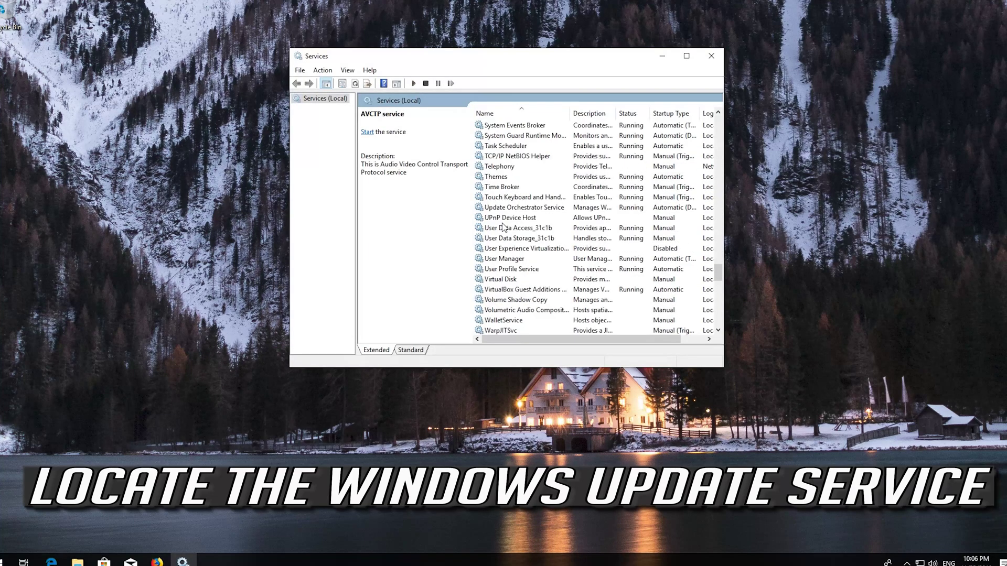
scroll(502, 227, down, 5)
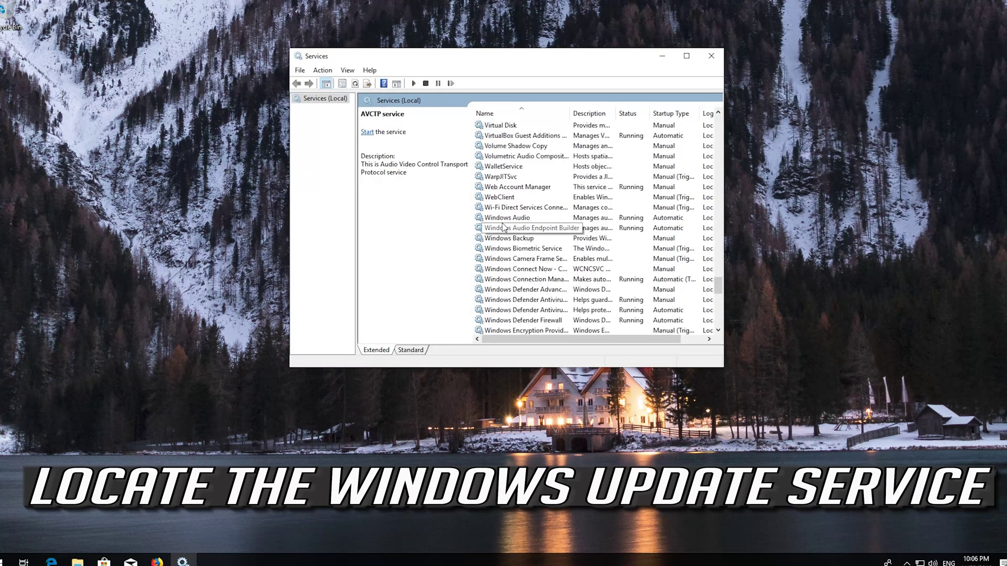
scroll(502, 226, down, 10)
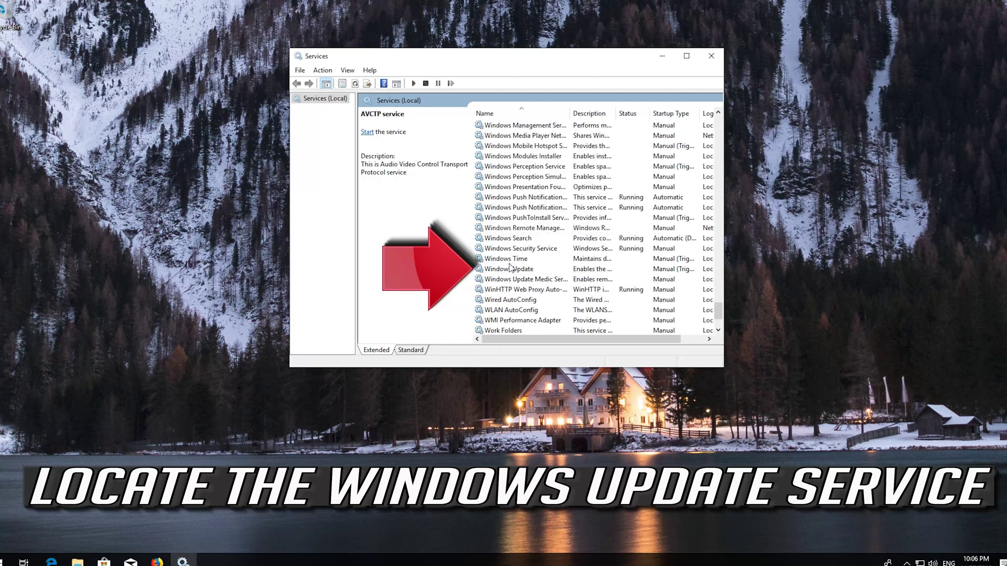
click(511, 269)
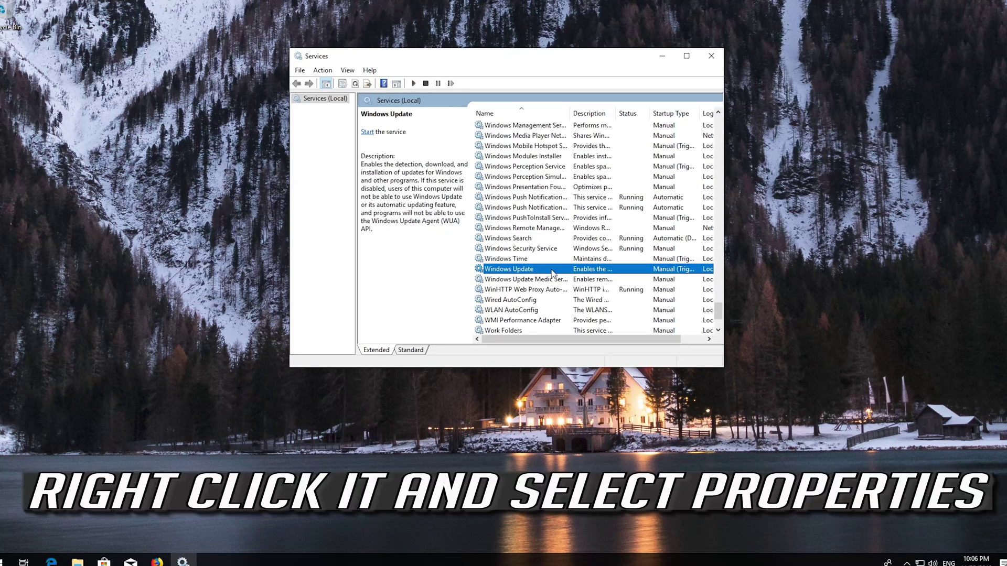
right_click(519, 269)
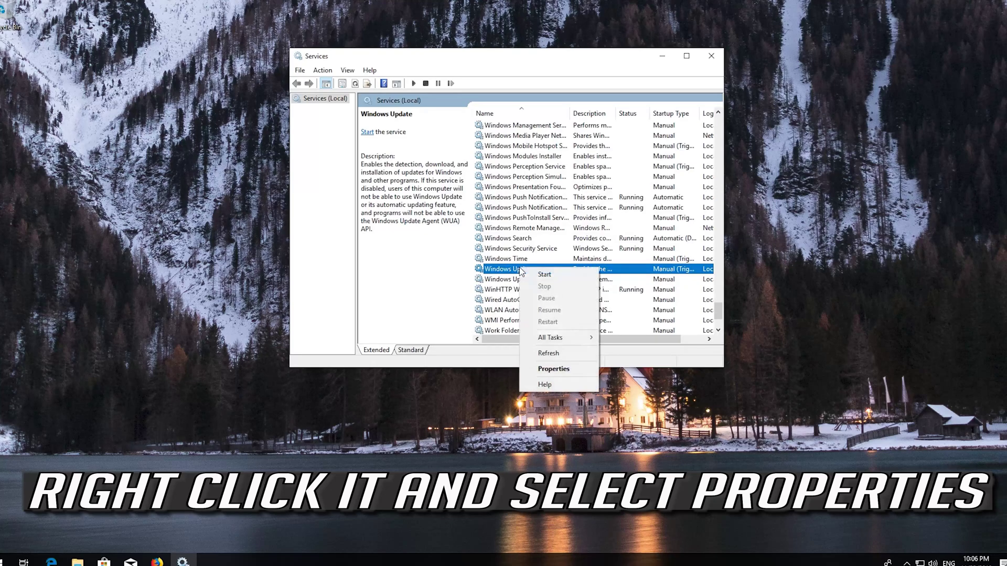
- Change Windows Update's startup type from Manual to Automatic, then apply and close its properties
click(551, 369)
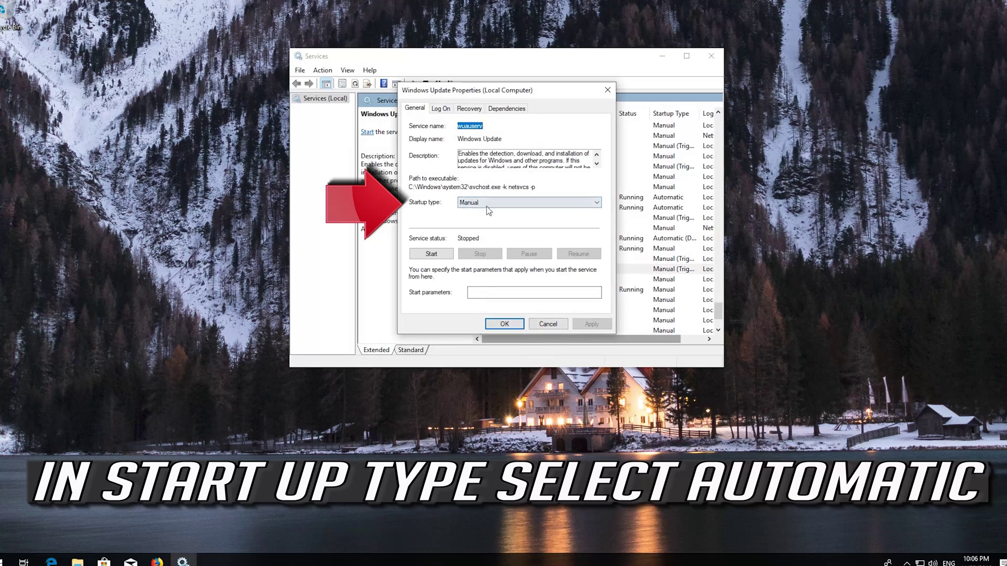
click(522, 204)
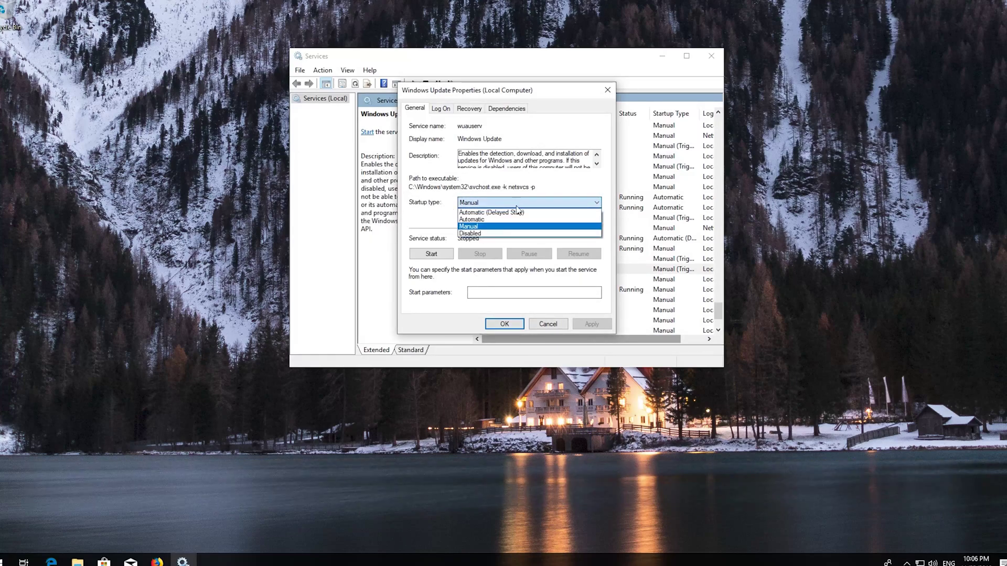
click(499, 219)
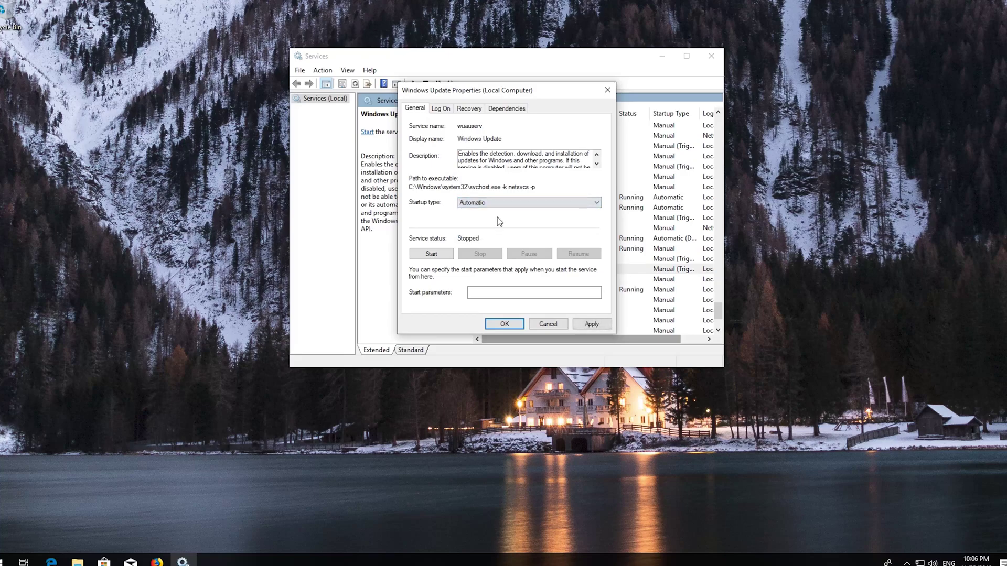
click(592, 324)
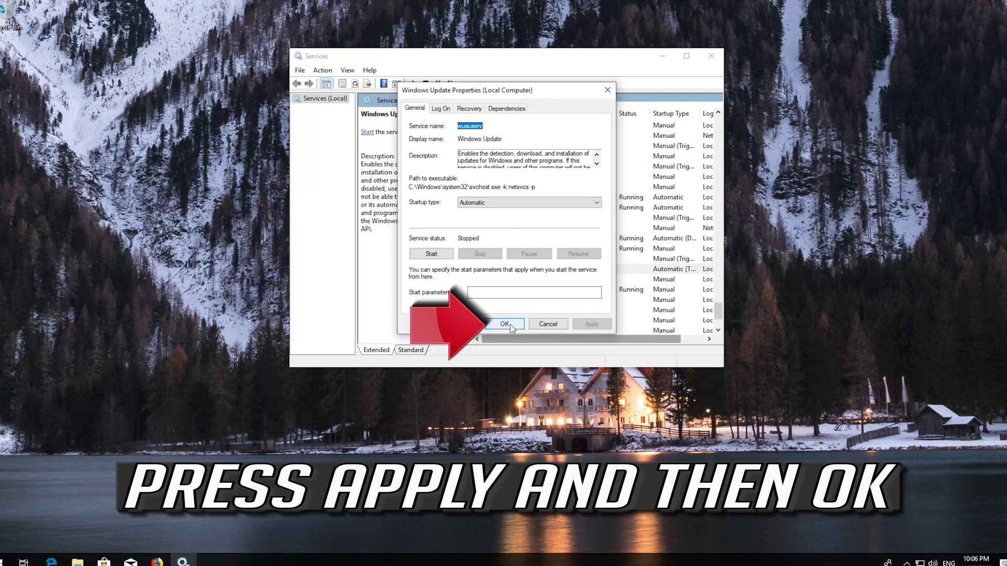
click(504, 325)
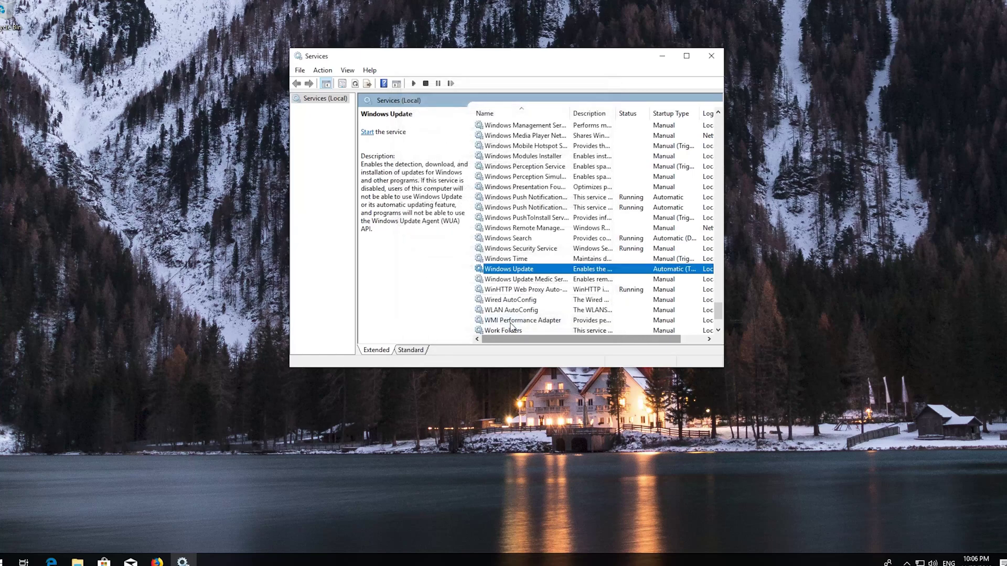
- Start and then restart the Windows Update service, then close the Services window
click(367, 132)
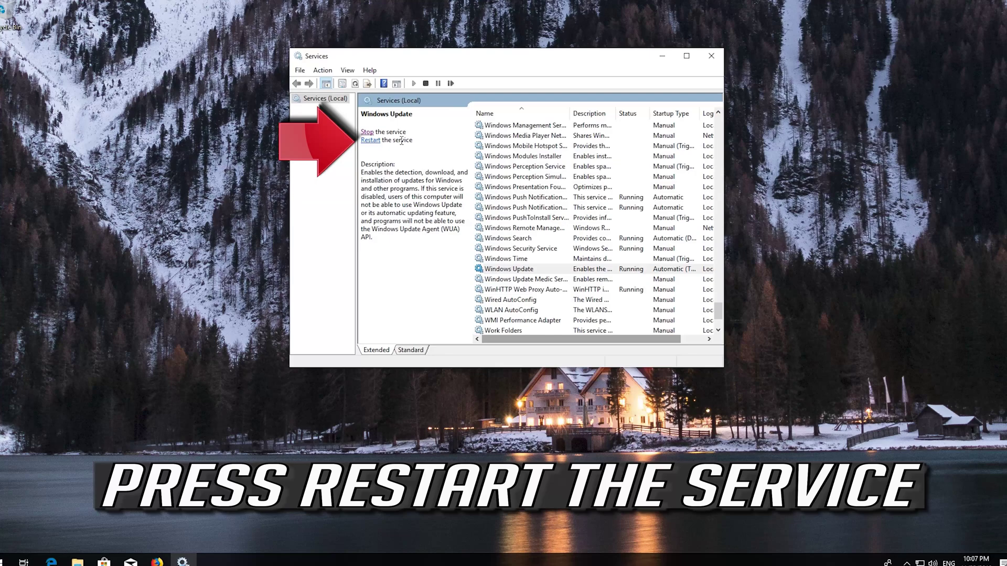
click(372, 141)
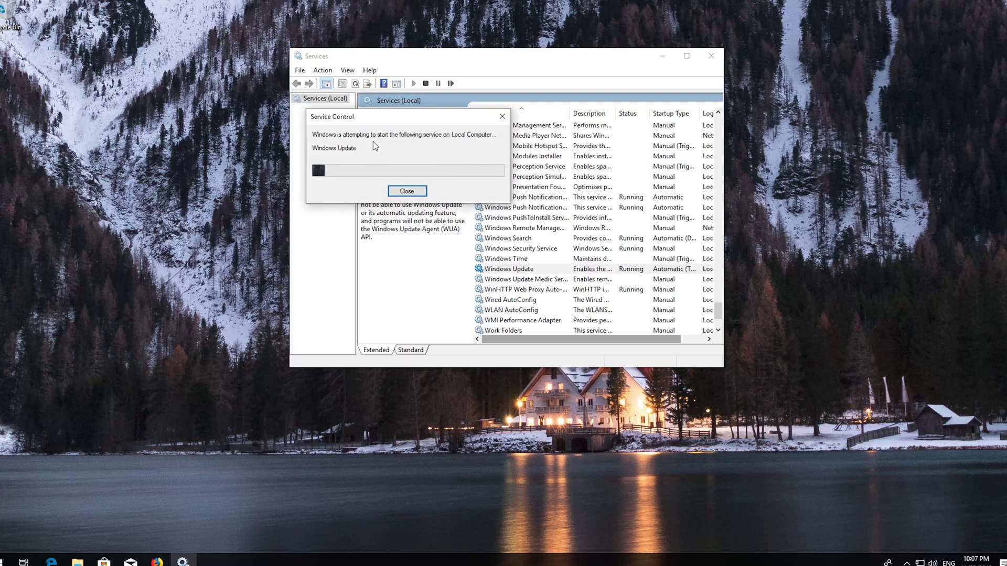
click(721, 54)
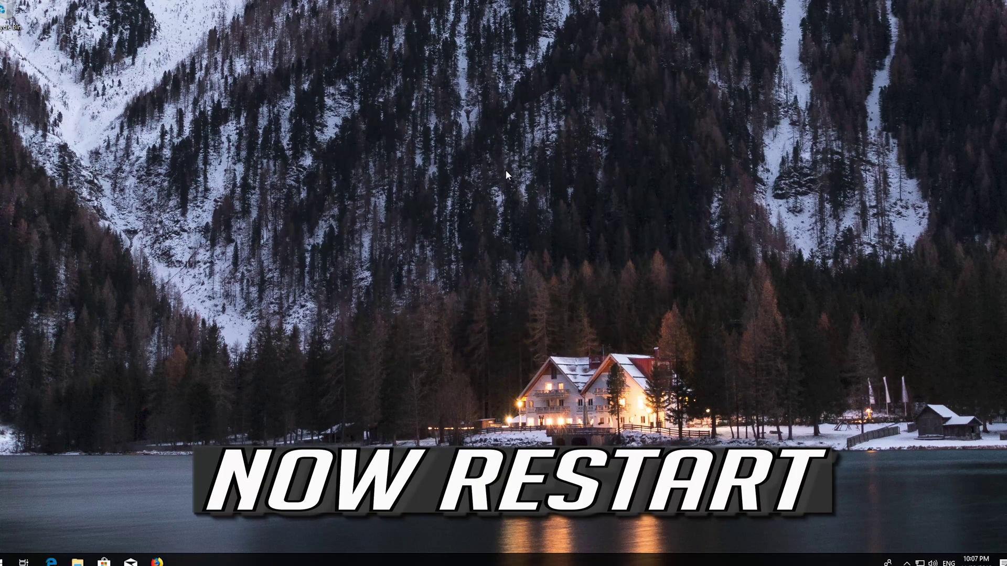
- Restart the computer using the Start menu's power options
click(6, 560)
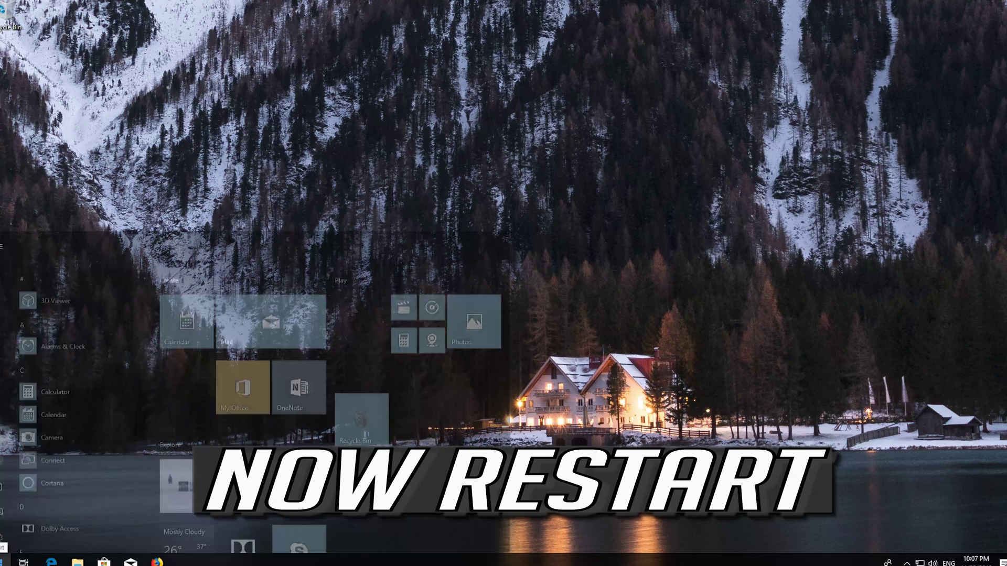
click(5, 540)
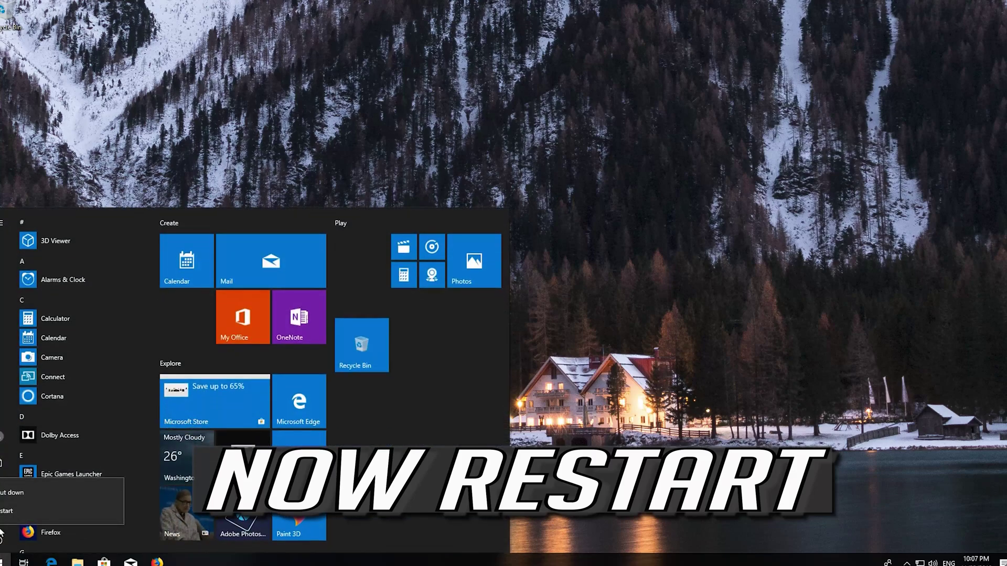
click(6, 511)
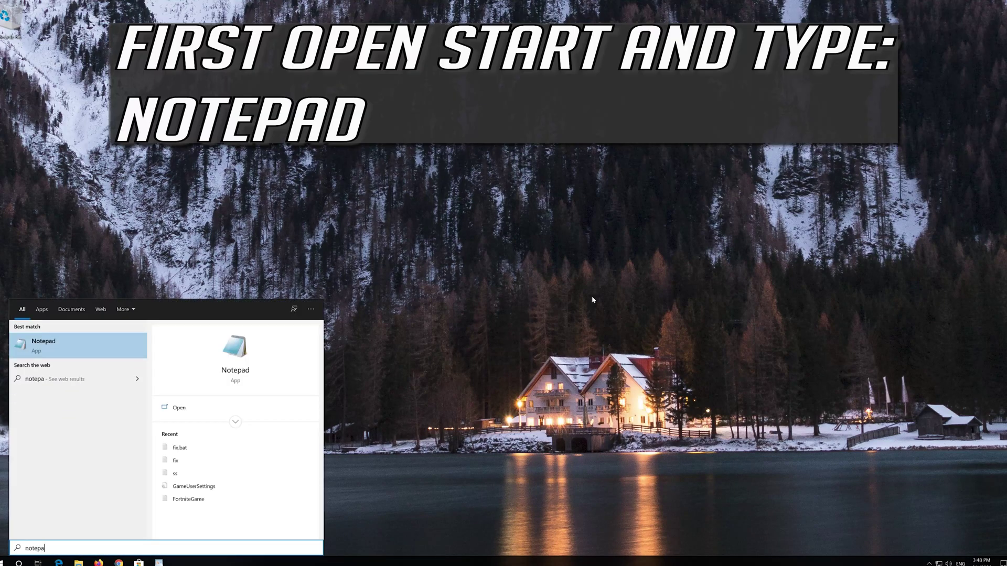
- Open a blank Notepad window from a Start menu search for 'notepad'
text(d)
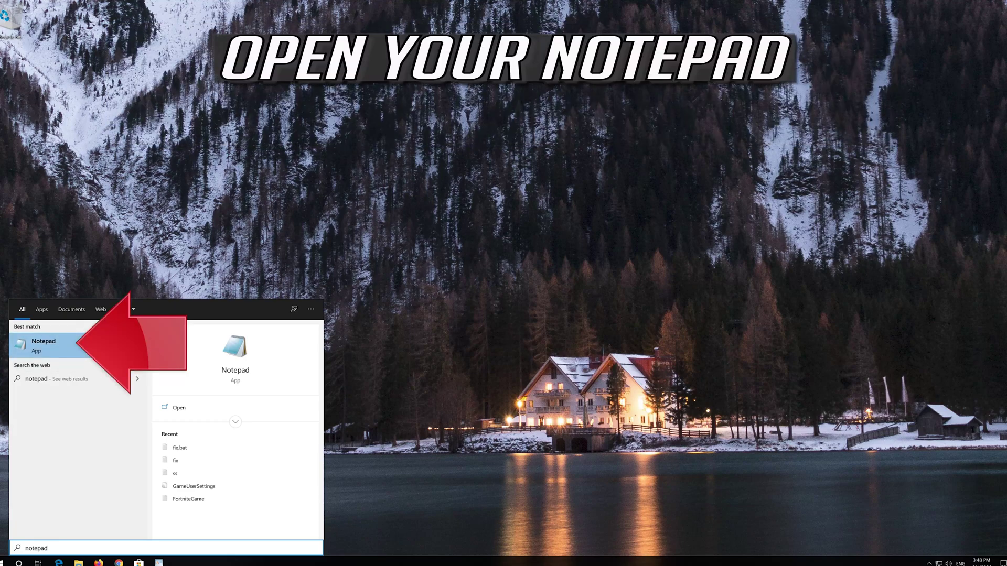
click(92, 343)
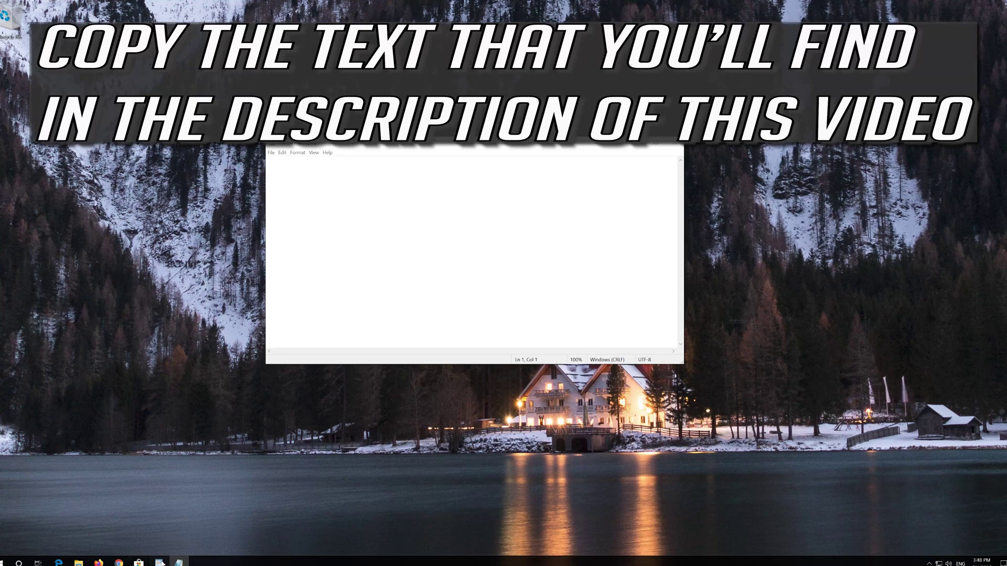
click(179, 562)
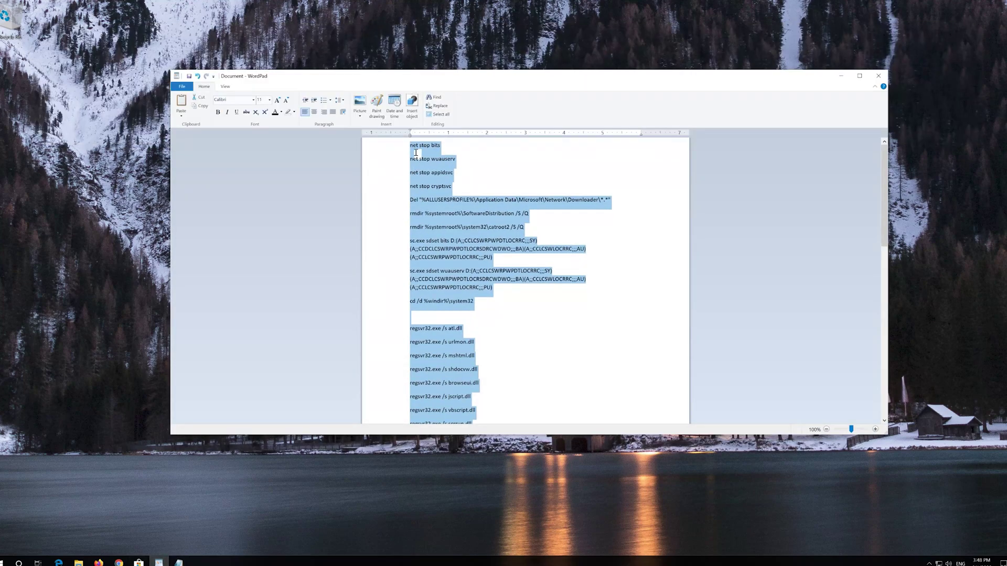
- Copy the whole WordPad reset script, from net stop bits through the final net start lines
click(413, 146)
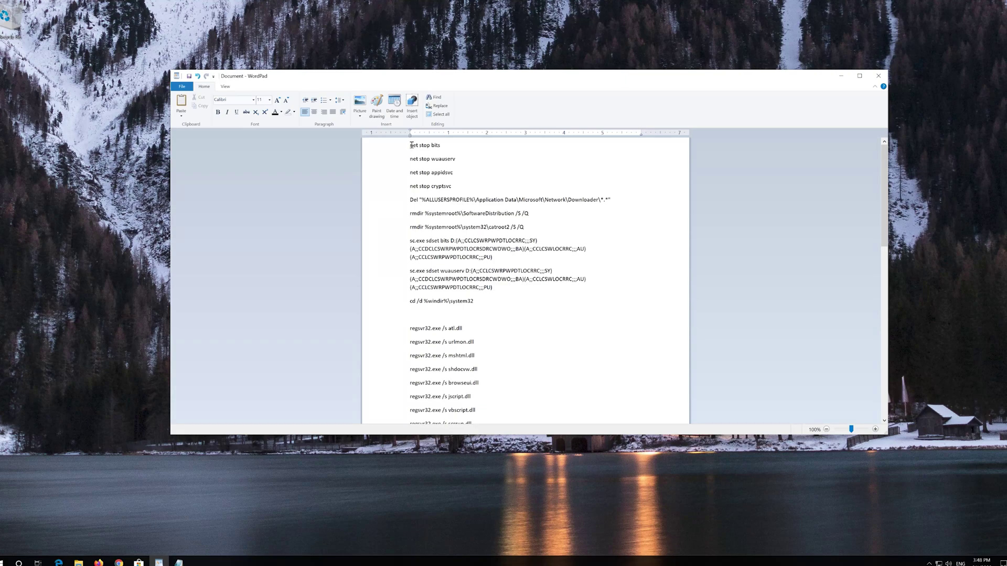
drag(414, 147, 430, 428)
scroll(514, 337, up, 1)
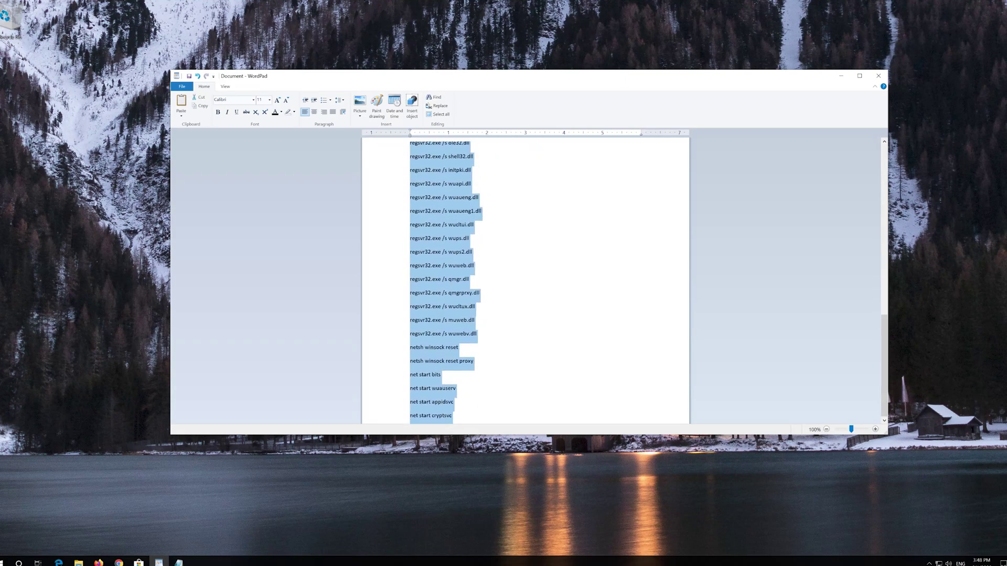
right_click(457, 230)
click(471, 243)
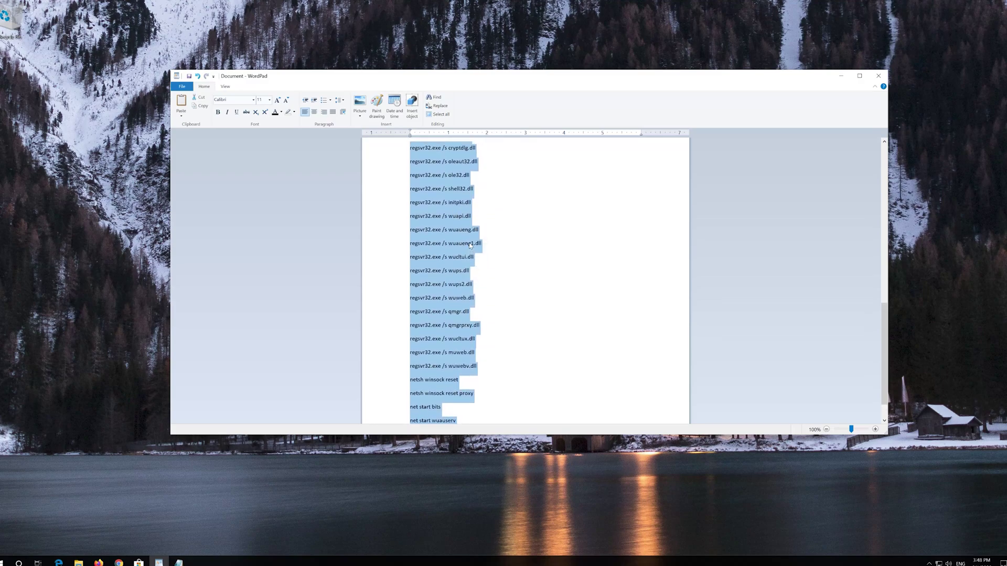
- Paste the copied reset script into the untitled Notepad document via Edit > Paste
click(845, 77)
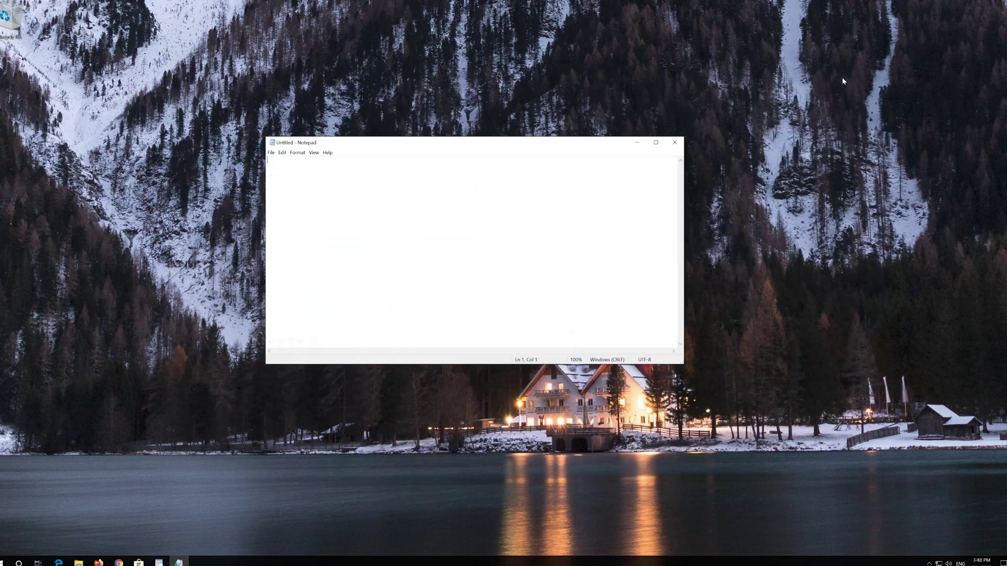
click(282, 153)
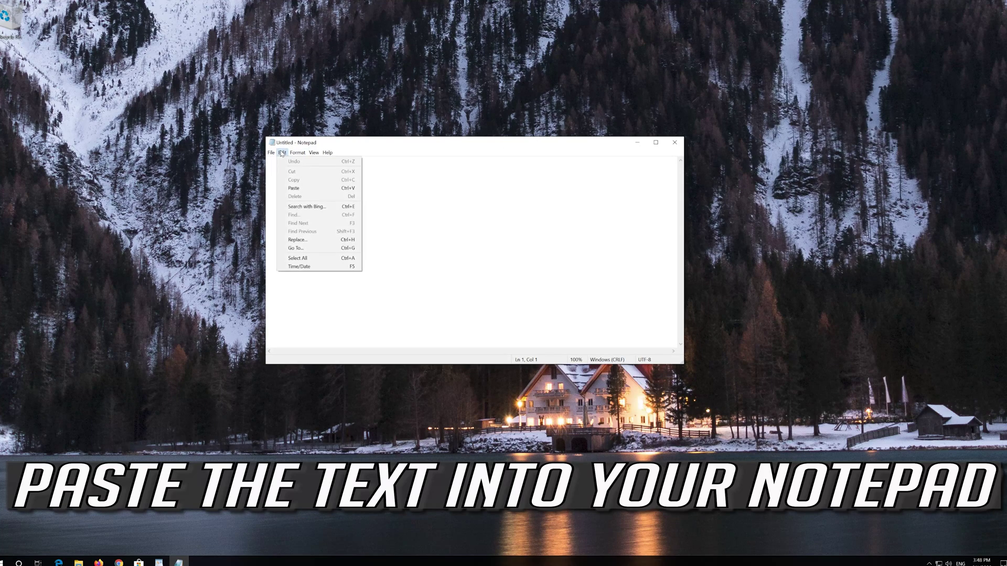
click(322, 189)
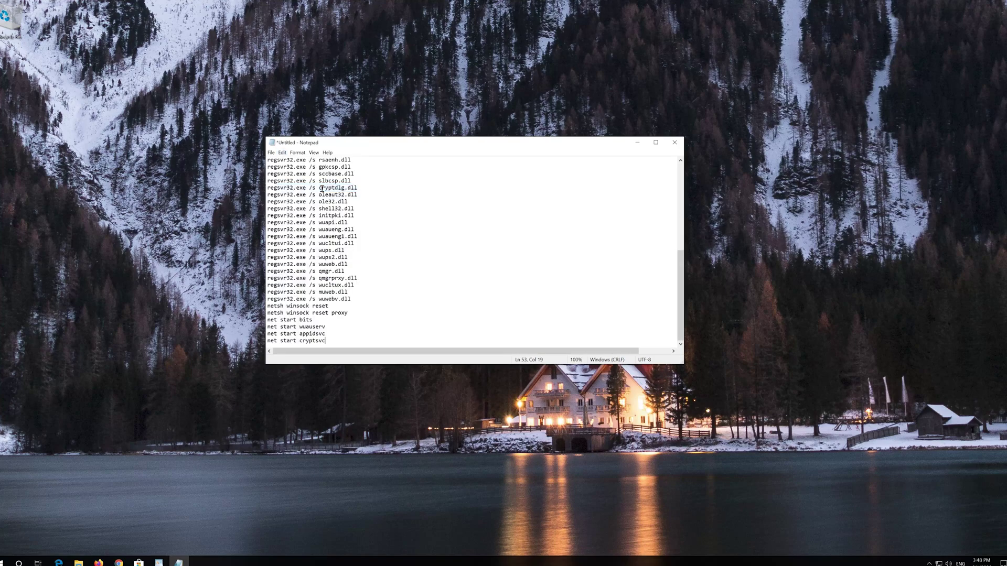
- Save the script to the Desktop as fix.bat with Save as type set to All Files
click(272, 154)
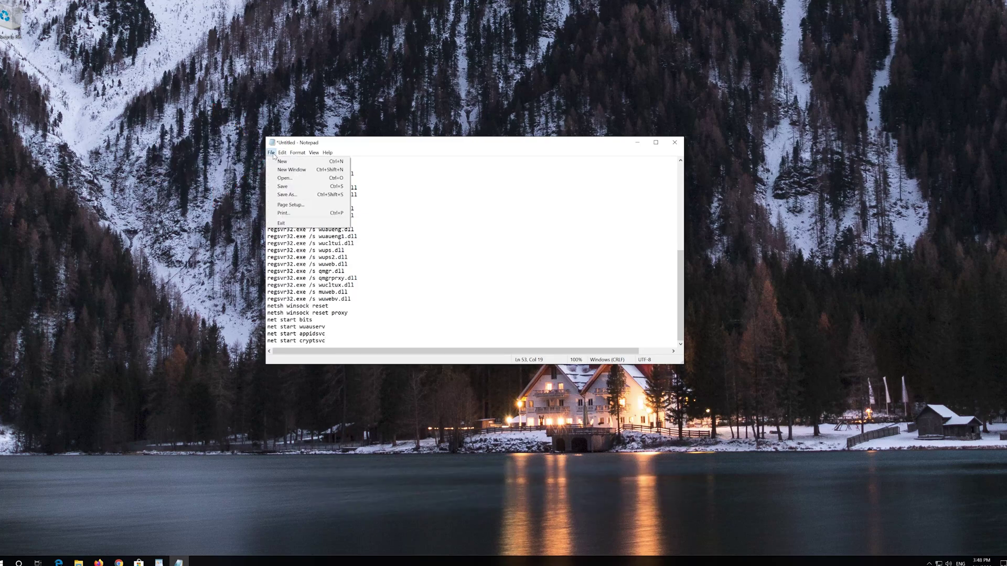
click(287, 195)
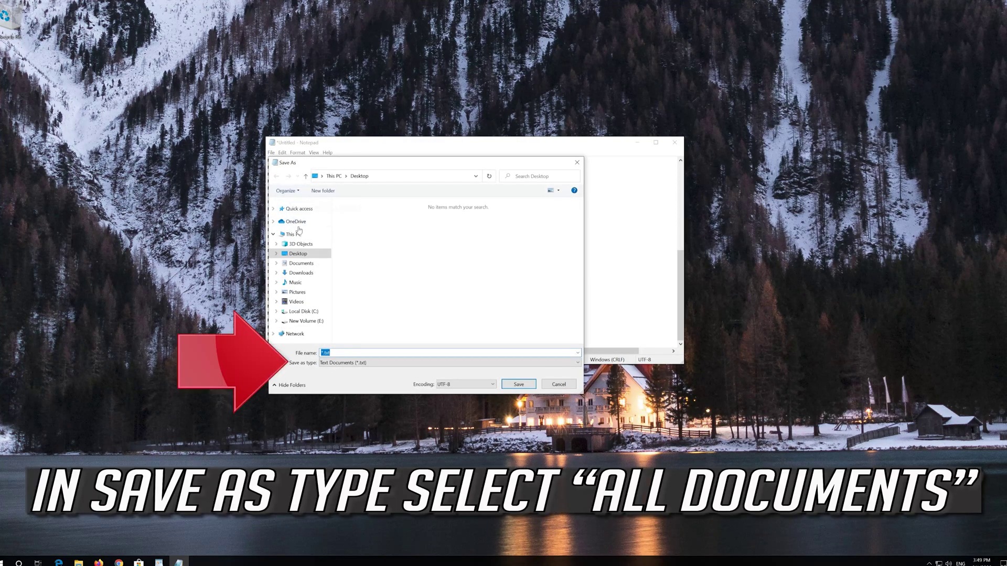
click(341, 368)
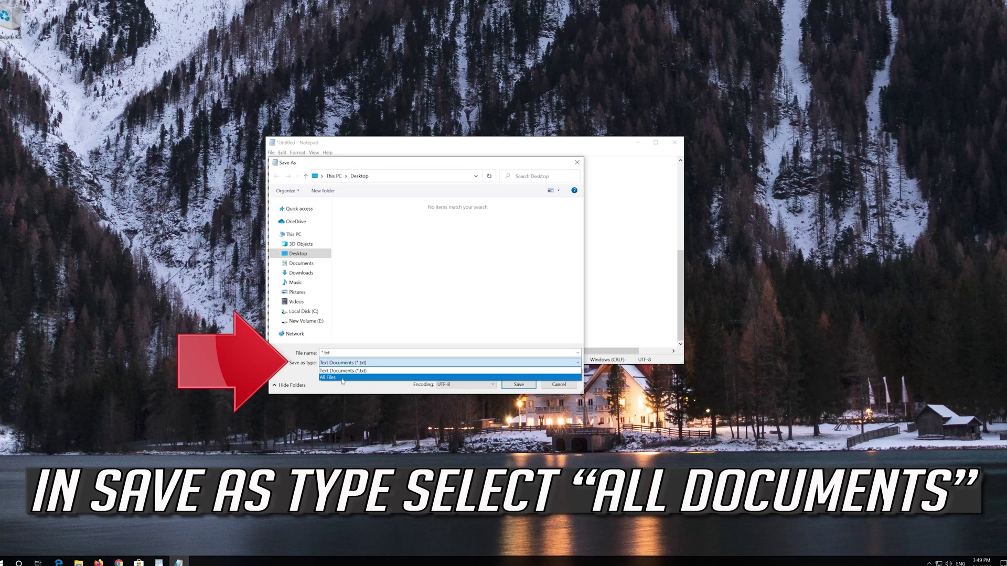
click(338, 380)
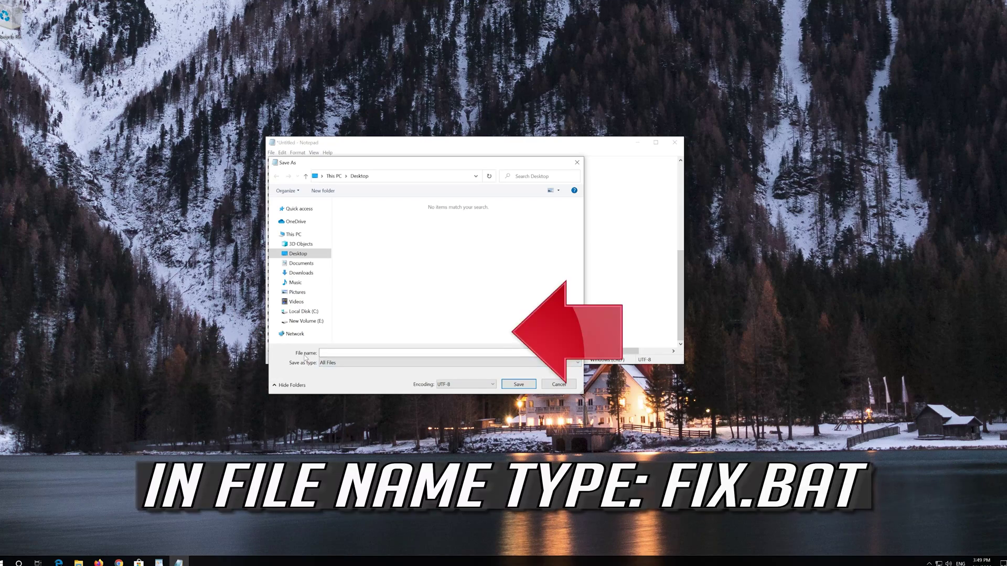
click(329, 351)
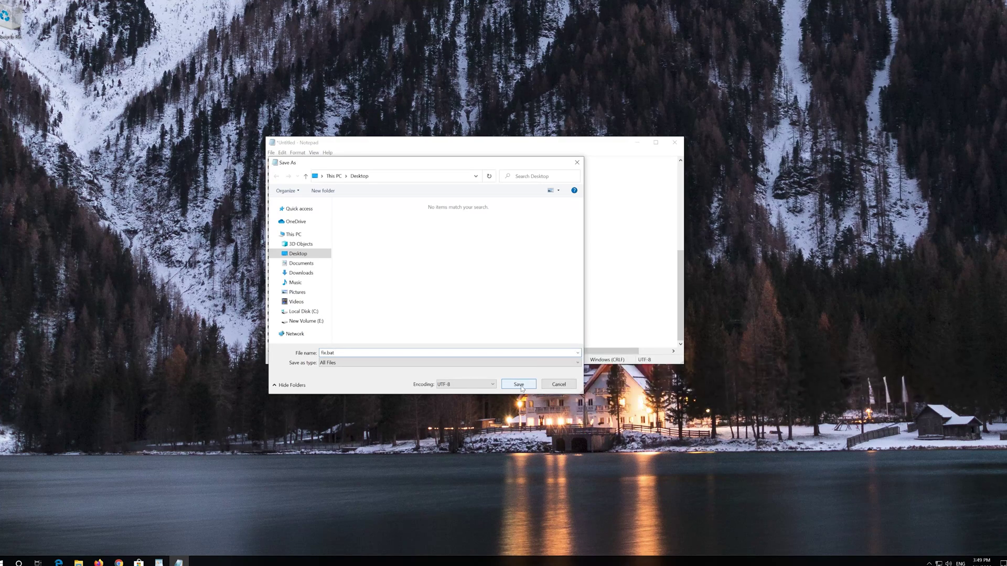
click(521, 387)
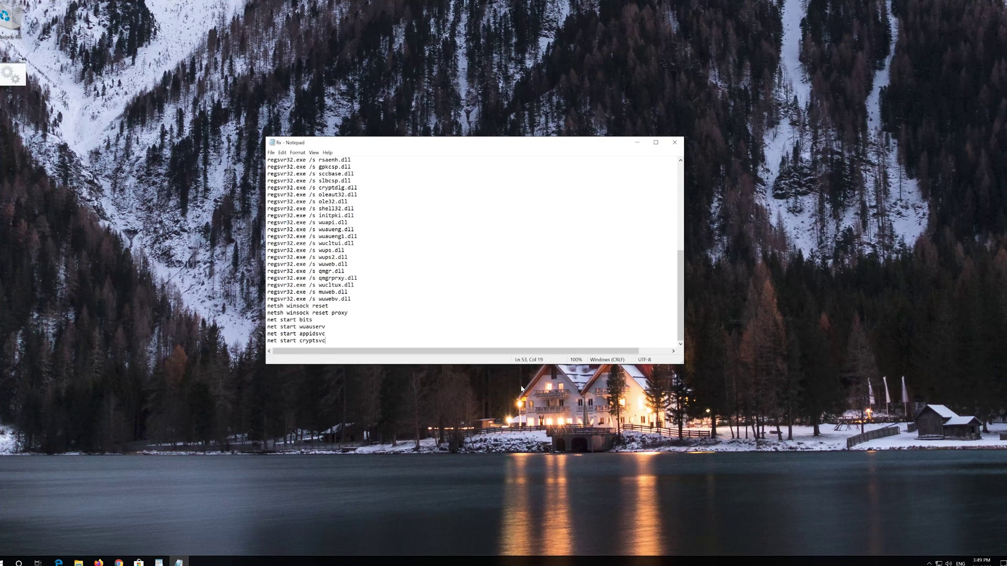
- Close Notepad and run fix.bat as administrator, allowing the Windows Command Processor prompt
click(675, 142)
right_click(2, 74)
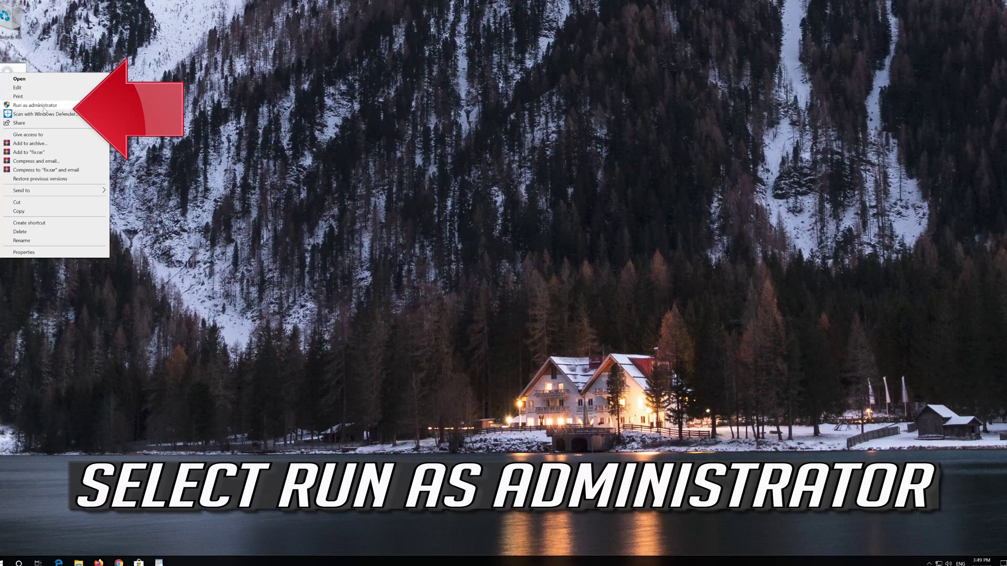
click(50, 106)
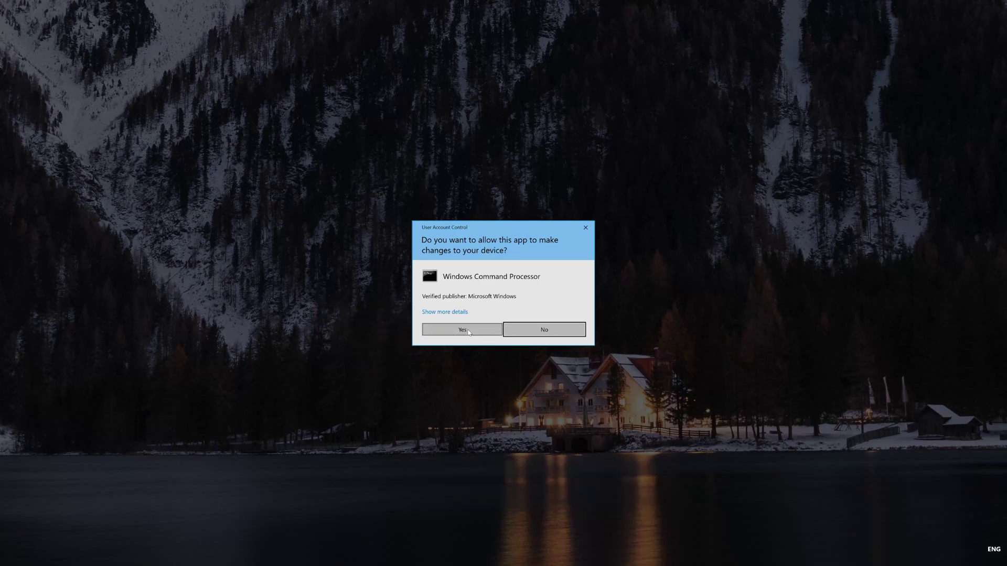
click(463, 329)
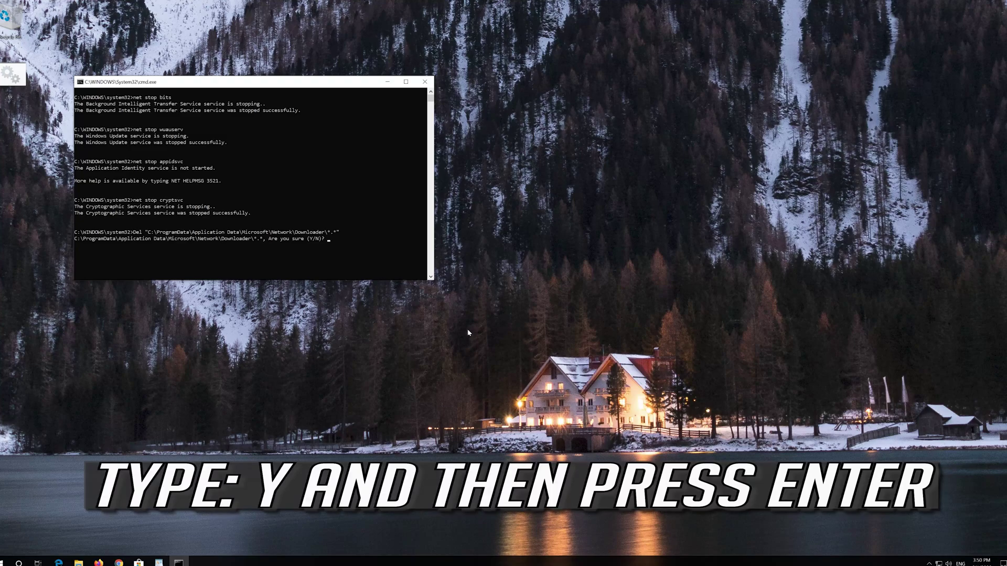
- Answer Y to delete the downloader files so fix.bat finishes its reset
text(y)
key(Return)
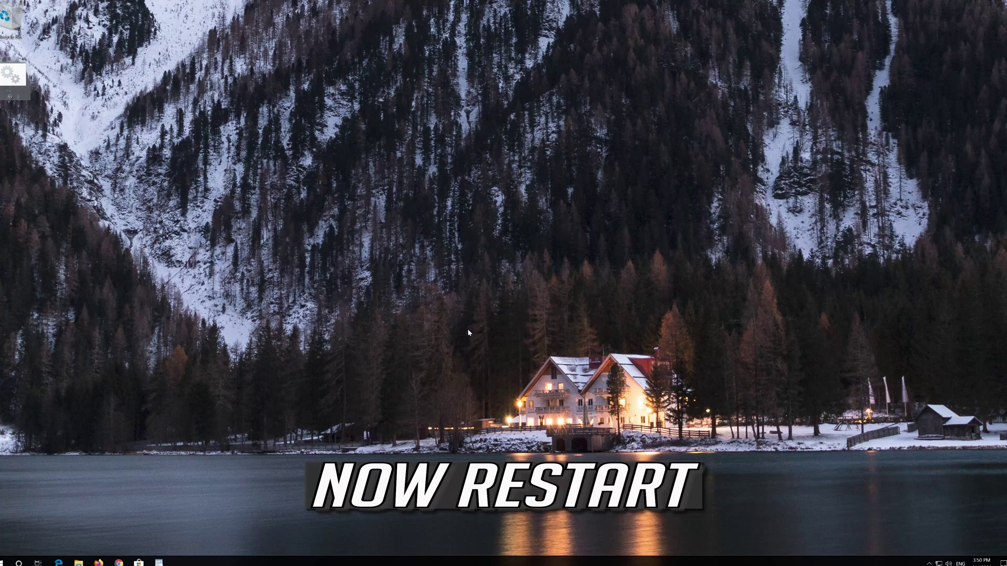
- Restart the PC from the Start menu's Power options
click(4, 561)
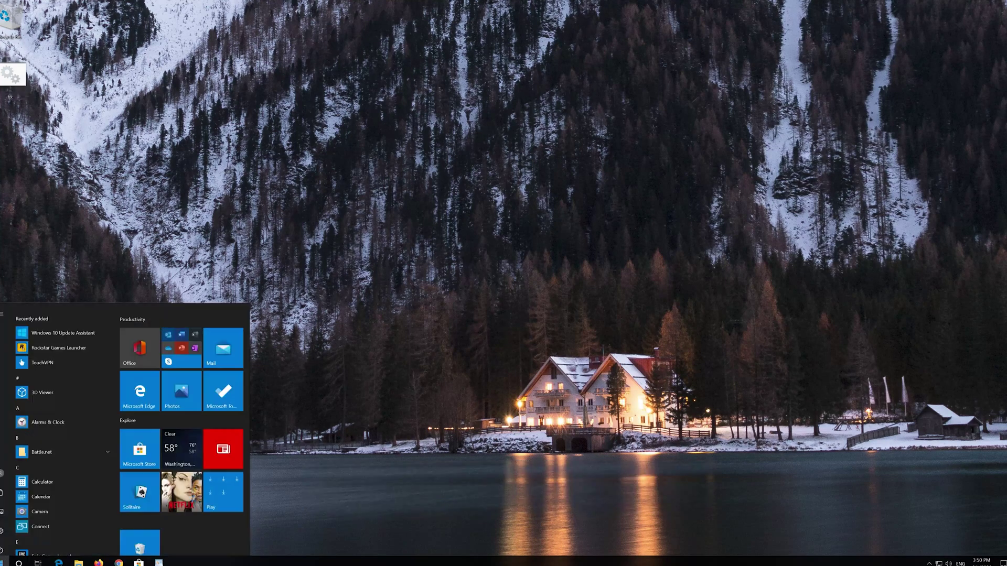
click(7, 547)
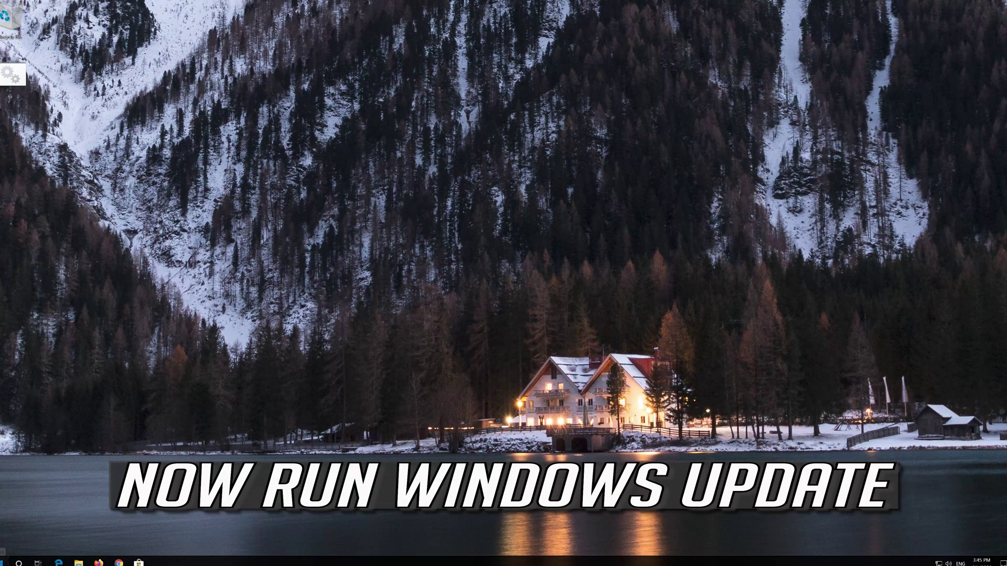
click(6, 561)
- Open Settings and go to Update & Security to check for updates
click(2, 526)
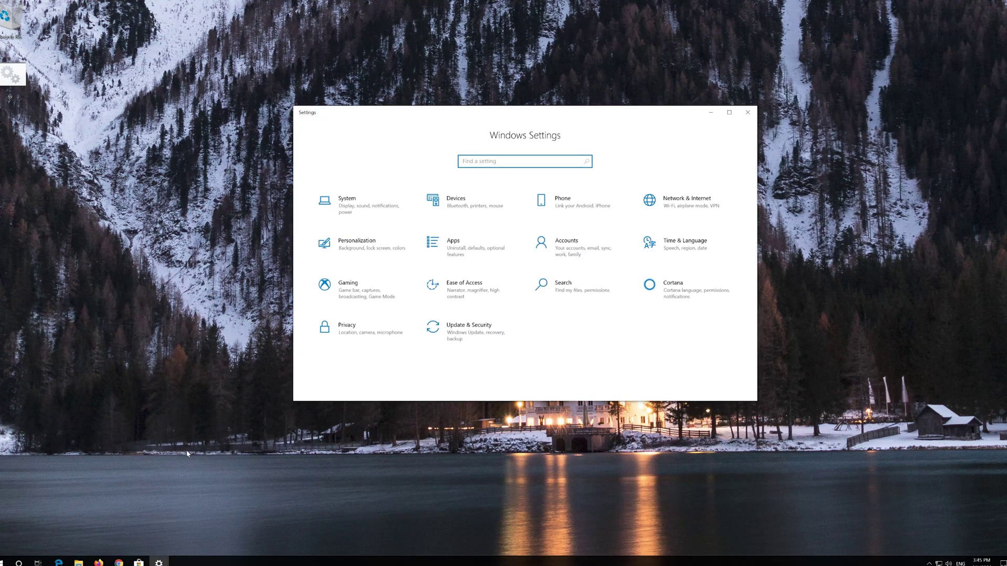
click(445, 338)
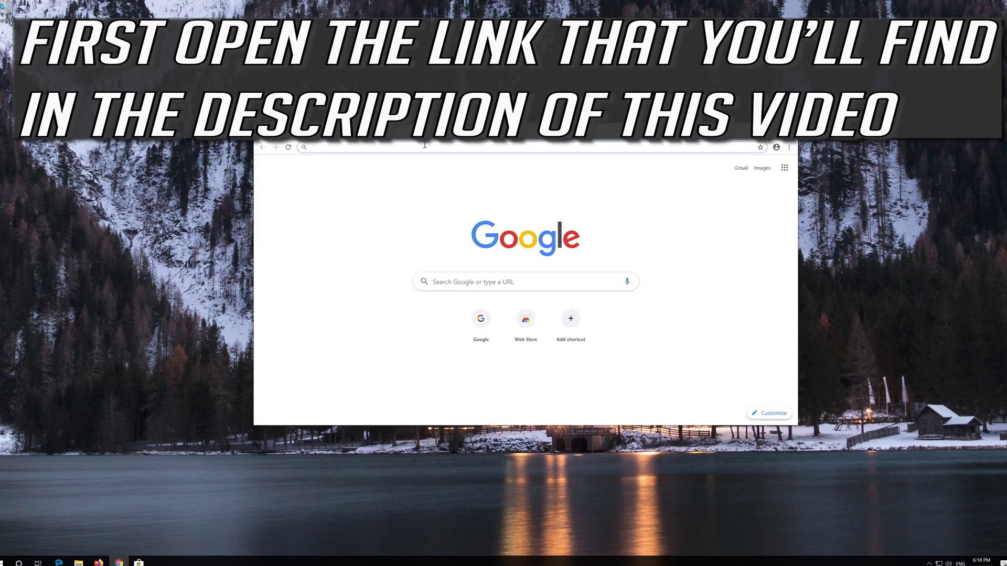
- Load Microsoft's Download Windows 10 page, download the Media Creation Tool, then close Chrome
key(ctrl+v)
key(Return)
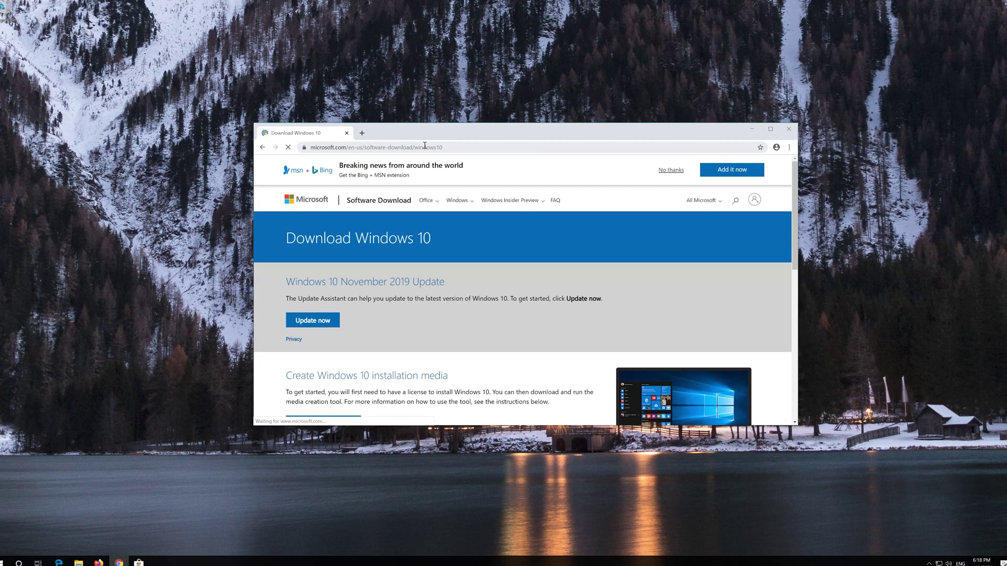
scroll(486, 308, down, 1)
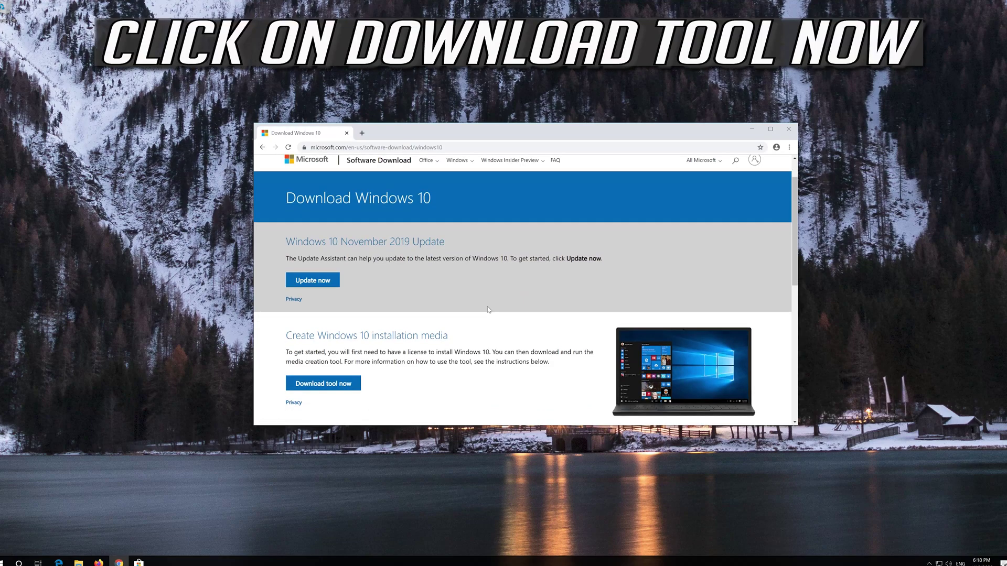
click(343, 384)
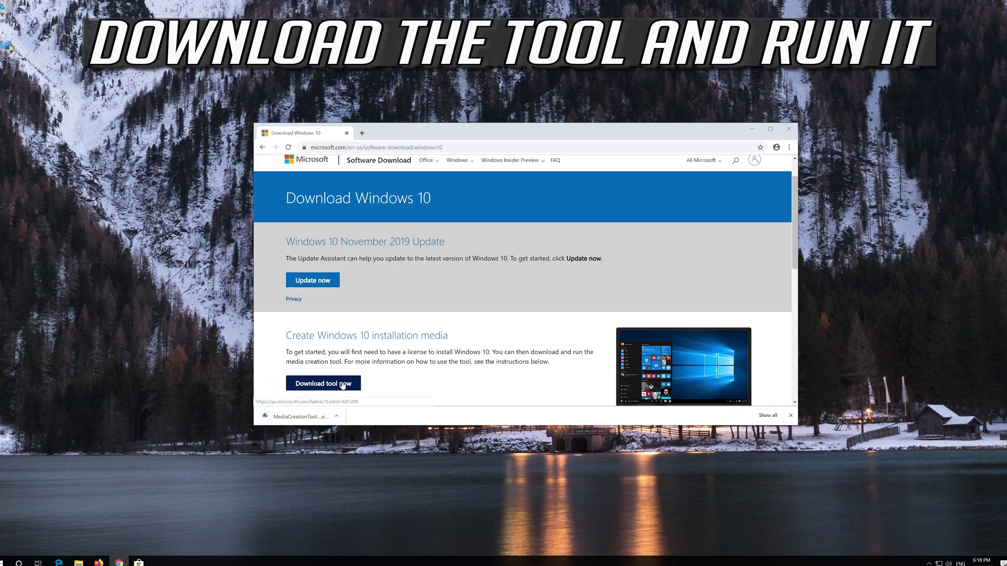
click(789, 131)
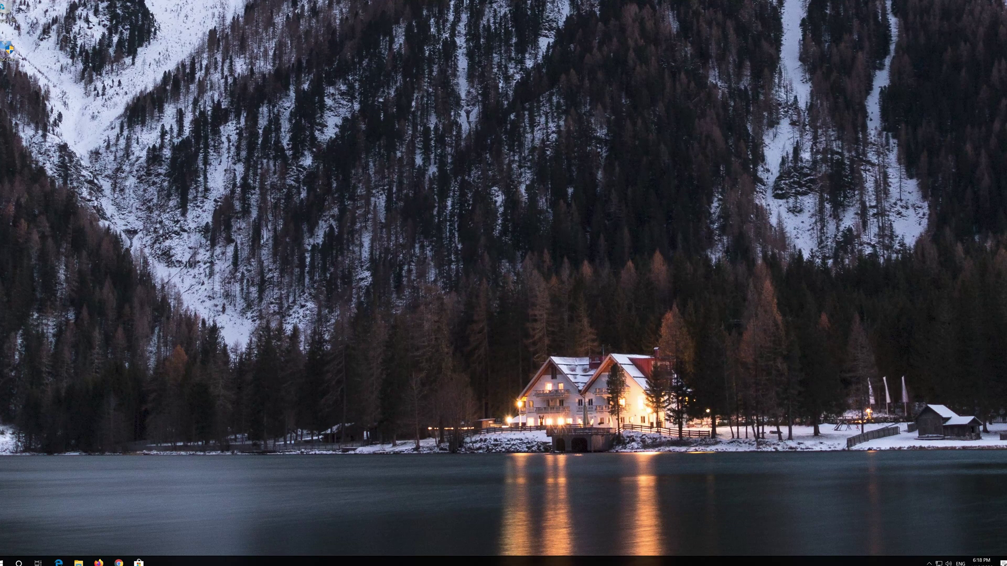
- Launch MediaCreationTool with administrator approval and accept the Windows 10 license terms
double_click(6, 56)
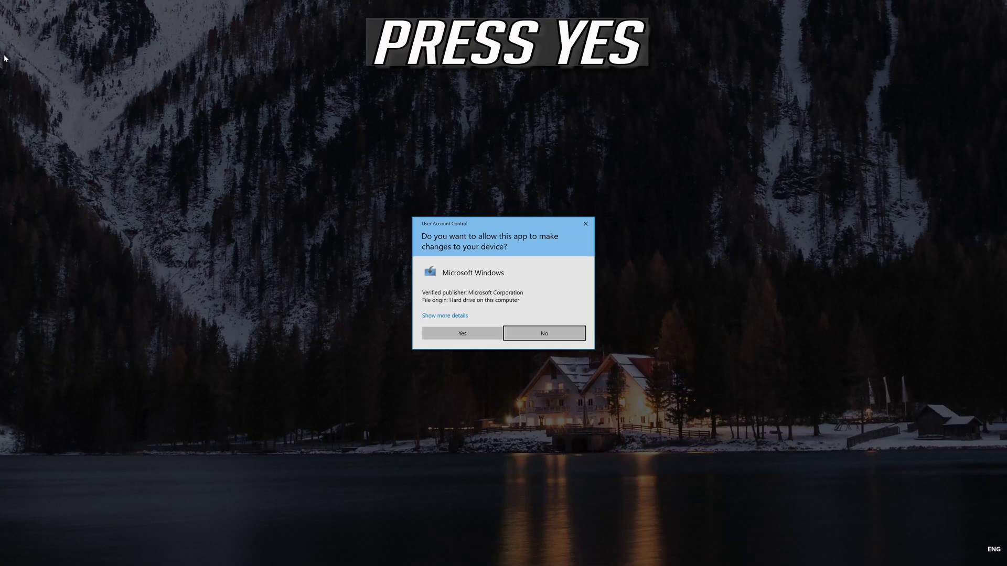
click(458, 338)
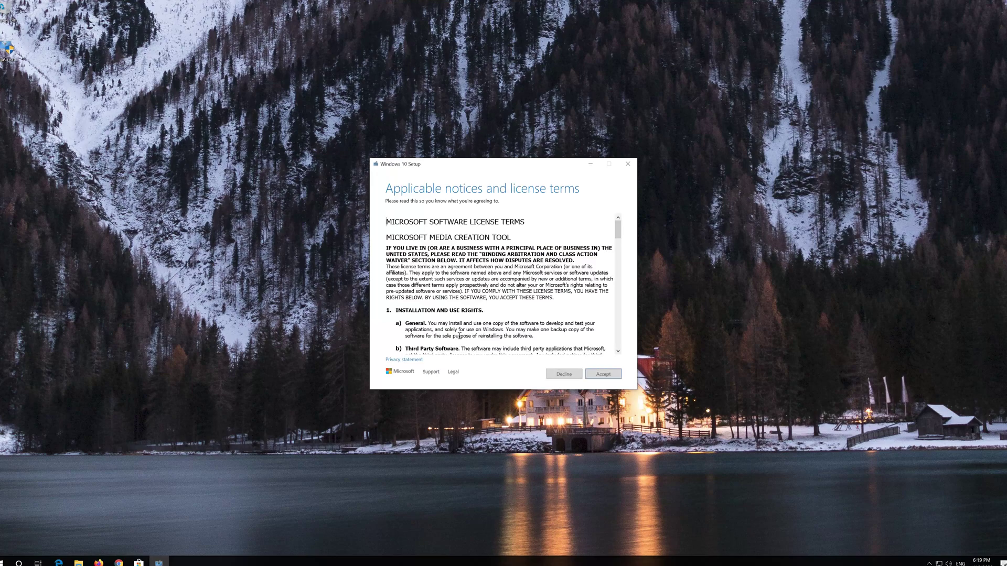
click(613, 374)
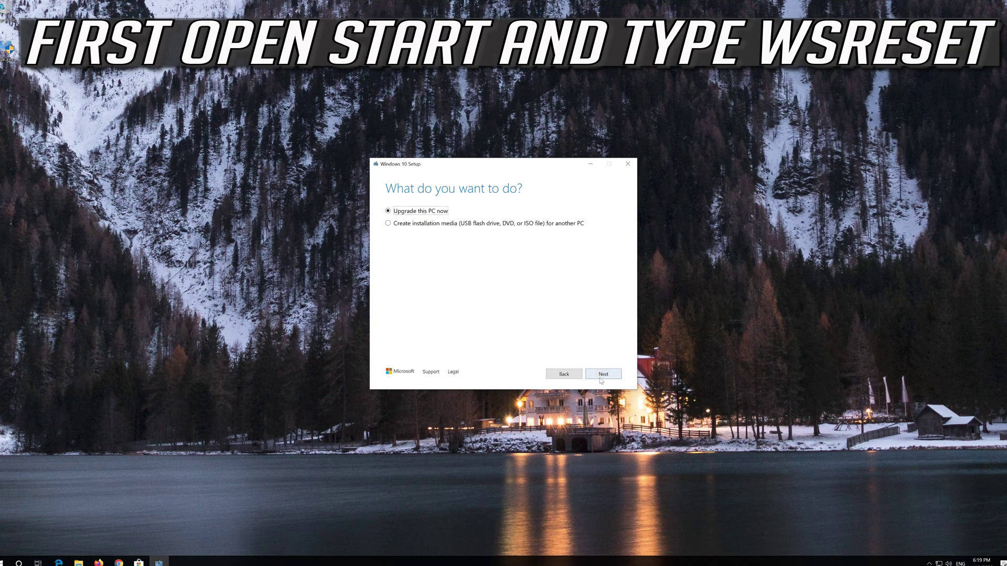
- Choose Upgrade this PC now, accept the license, and install Windows 10 keeping files and apps
click(600, 378)
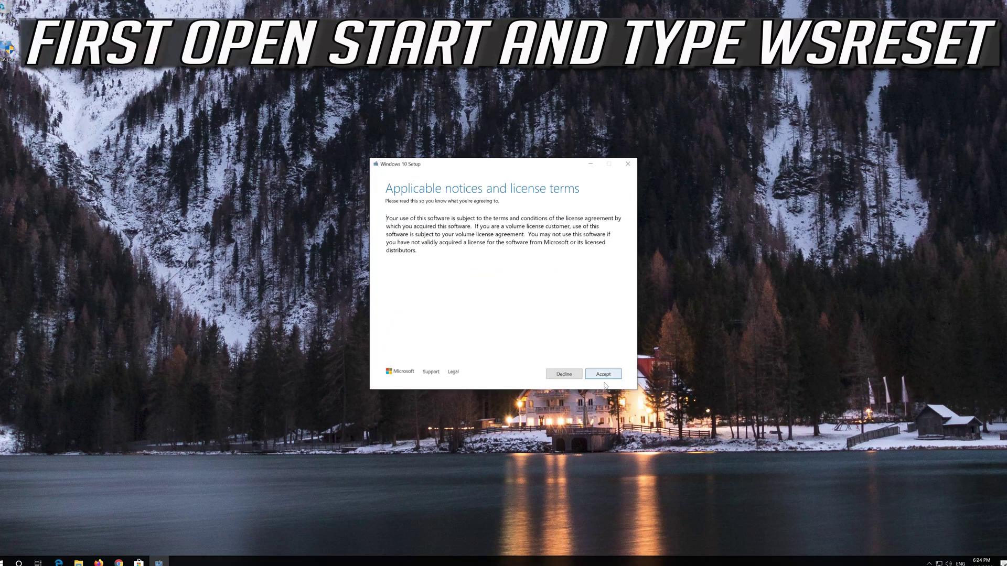
click(603, 374)
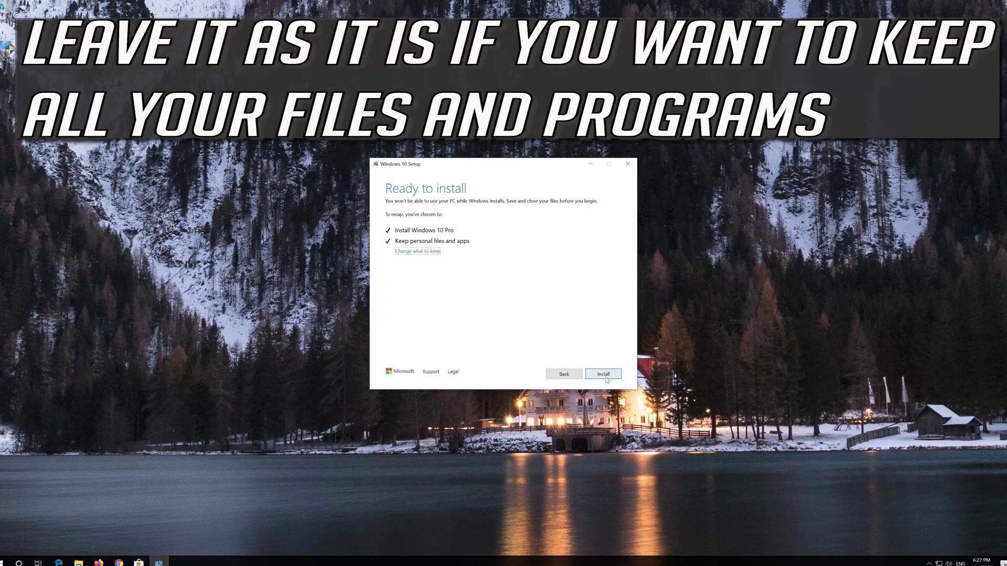
click(603, 375)
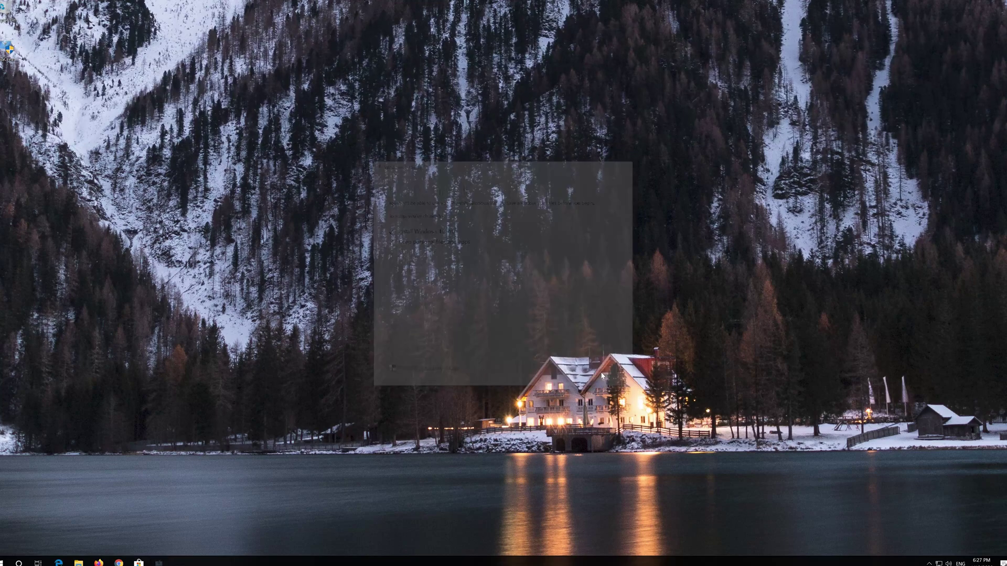